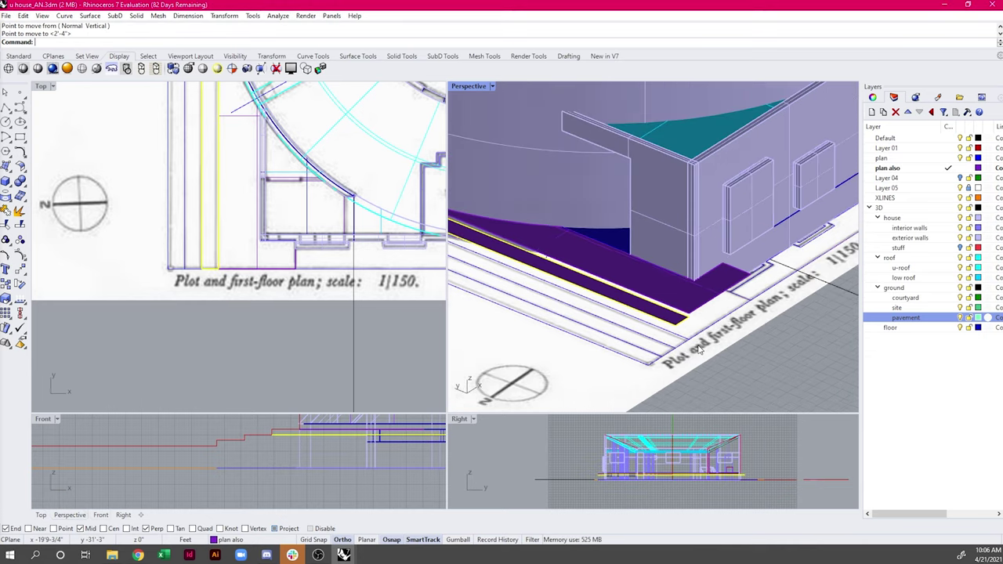
- Pick one pavement strip's outline curve from the overlapping candidates and begin moving it with M
{"action": "left_click", "coordinate": [759, 354]}
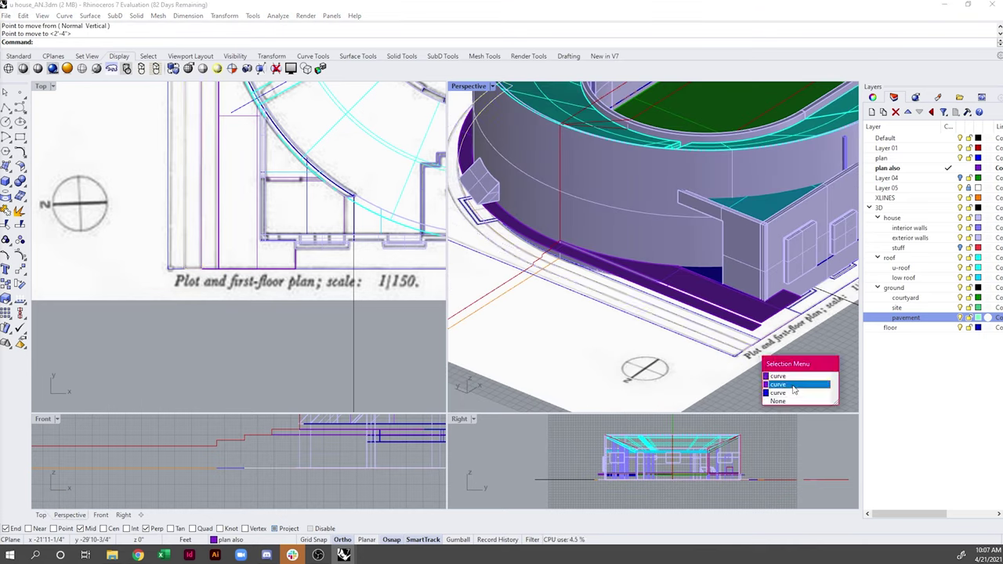
{"action": "left_click", "coordinate": [787, 376]}
{"action": "type", "text": "m"}
{"action": "key", "text": "Return"}
{"action": "scroll", "coordinate": [728, 345], "scroll_direction": "up", "scroll_amount": 8}
{"action": "left_click", "coordinate": [741, 386]}
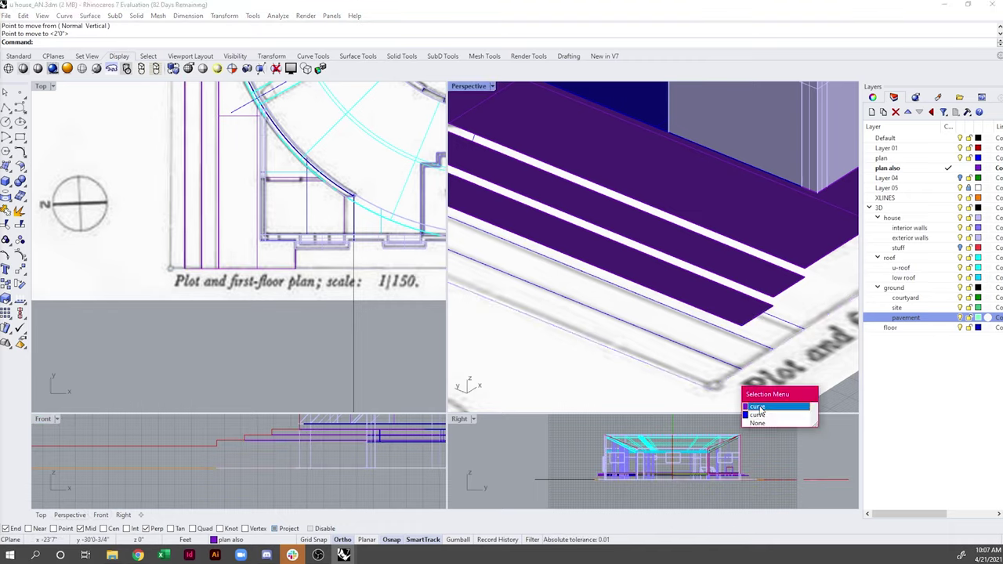
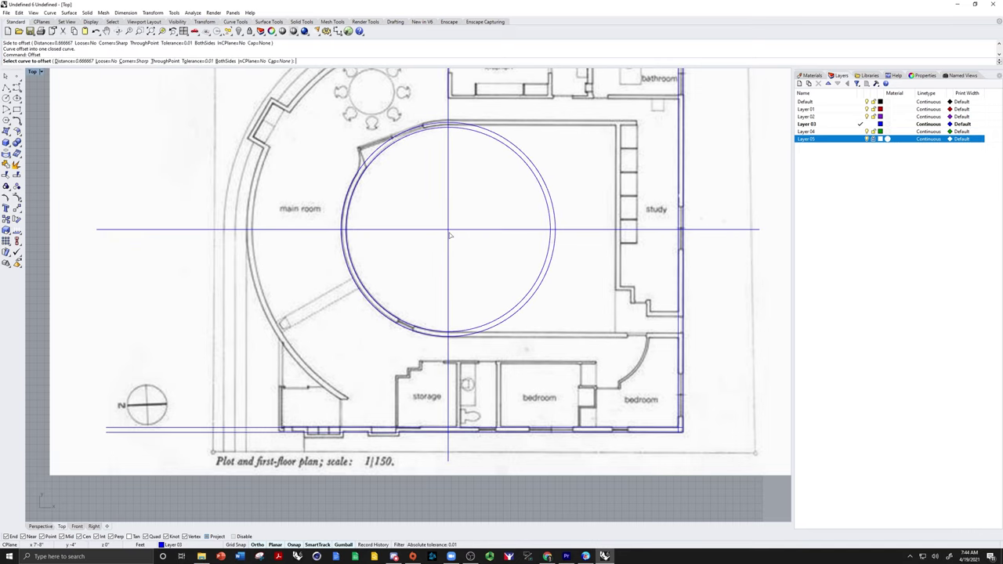
- Draw a circle on the existing central circle's centre, sized to the main-room curved wall
{"action": "left_click", "coordinate": [5, 98]}
{"action": "left_click", "coordinate": [449, 229]}
{"action": "scroll", "coordinate": [271, 222], "scroll_direction": "up", "scroll_amount": 3}
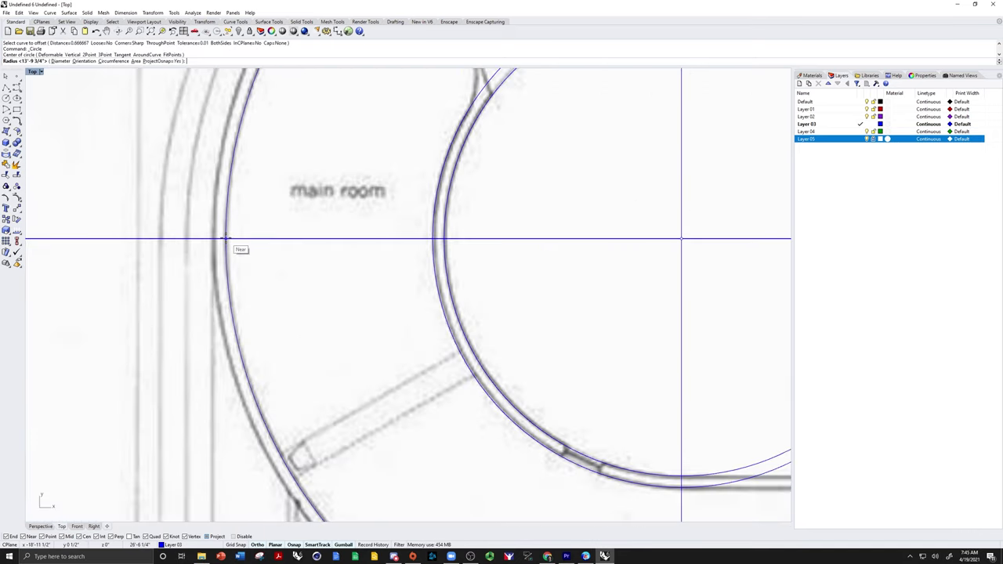
{"action": "scroll", "coordinate": [226, 242], "scroll_direction": "down", "scroll_amount": 4}
{"action": "left_click", "coordinate": [244, 239]}
{"action": "scroll", "coordinate": [400, 345], "scroll_direction": "up", "scroll_amount": 4}
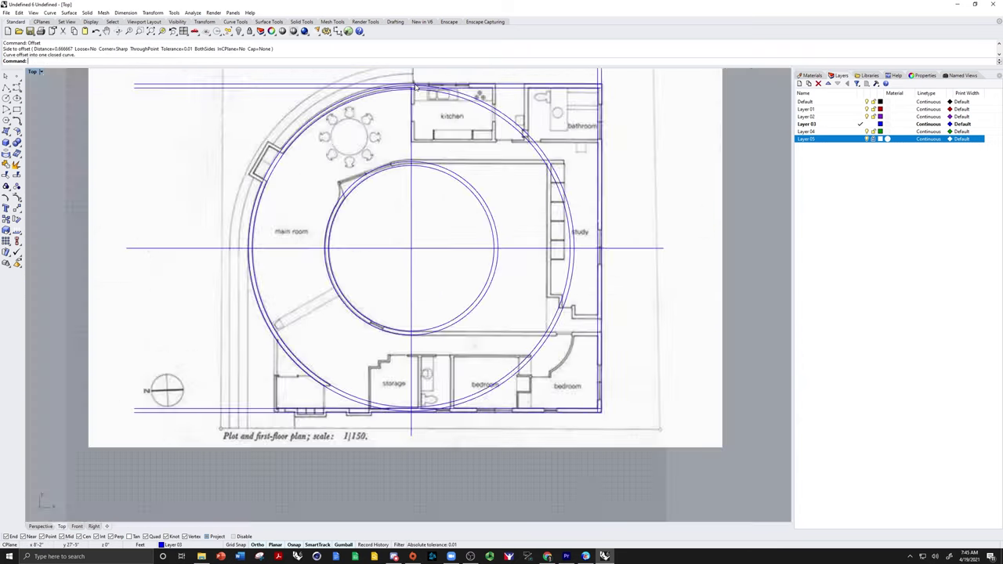
{"action": "scroll", "coordinate": [443, 310], "scroll_direction": "down", "scroll_amount": 6}
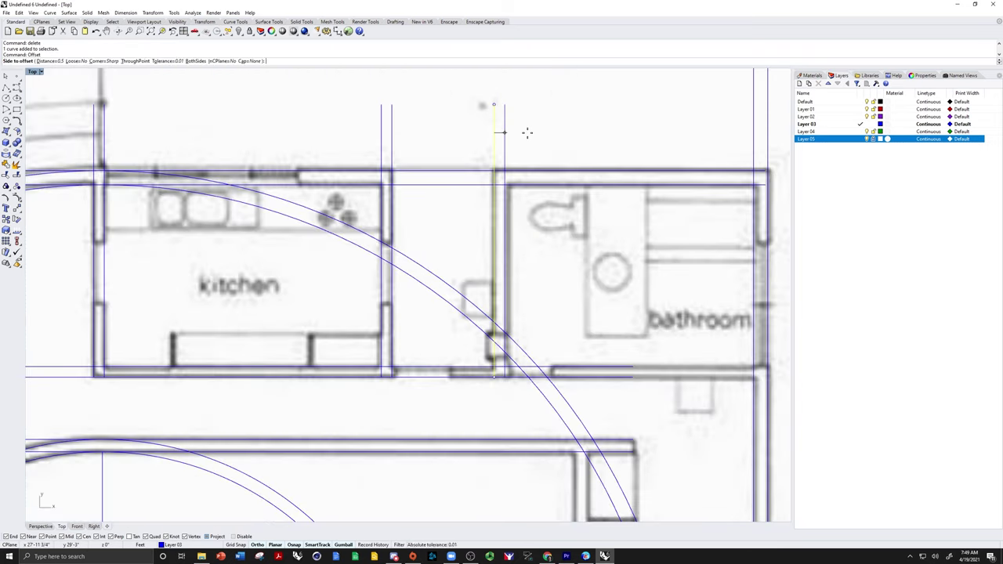
{"action": "scroll", "coordinate": [528, 133], "scroll_direction": "down", "scroll_amount": 4}
{"action": "scroll", "coordinate": [590, 248], "scroll_direction": "up", "scroll_amount": 3}
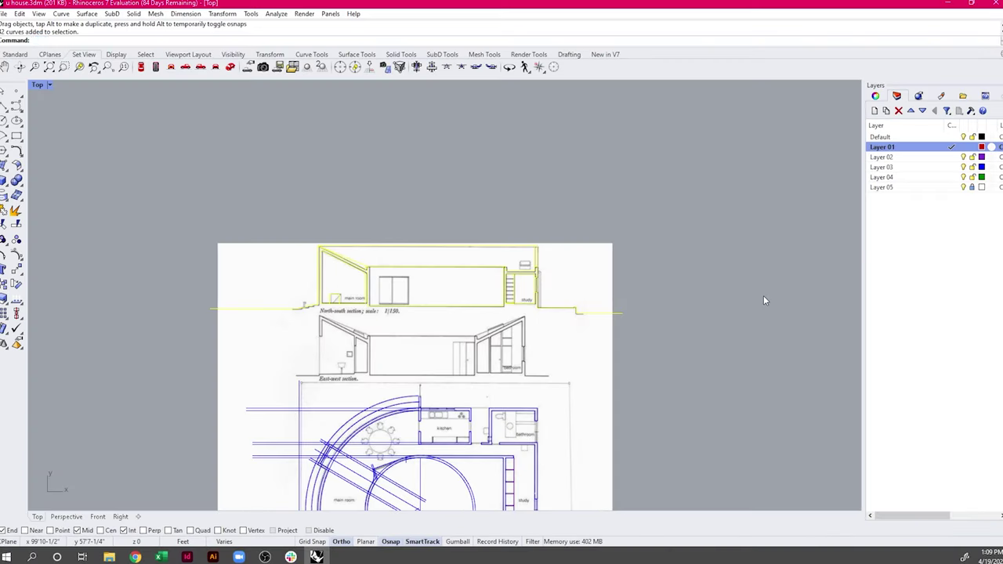
{"action": "key", "text": "Escape"}
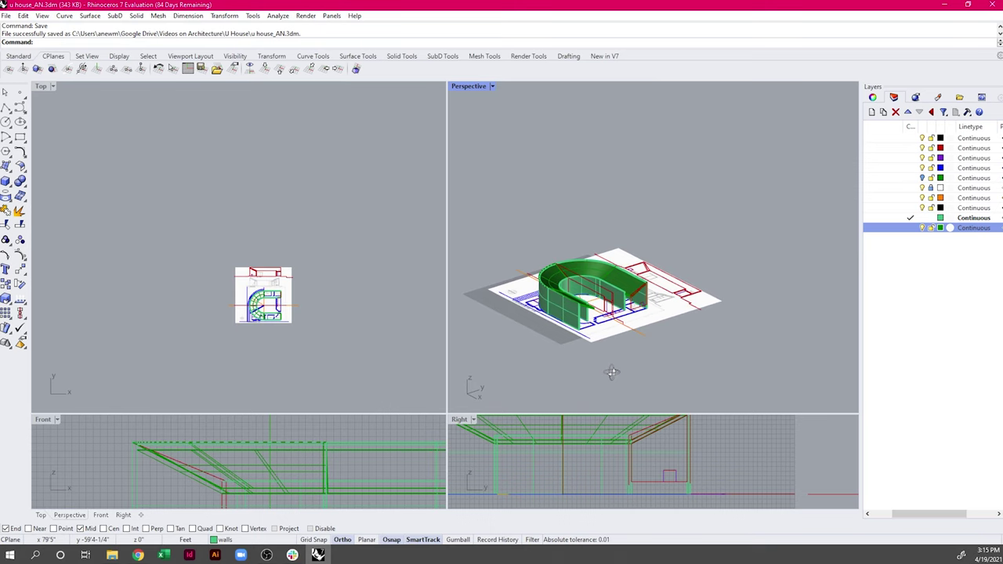
- Select the ground layer, then make its courtyard sublayer active
{"action": "scroll", "coordinate": [629, 306], "scroll_direction": "up", "scroll_amount": 5}
{"action": "scroll", "coordinate": [629, 305], "scroll_direction": "down", "scroll_amount": 2}
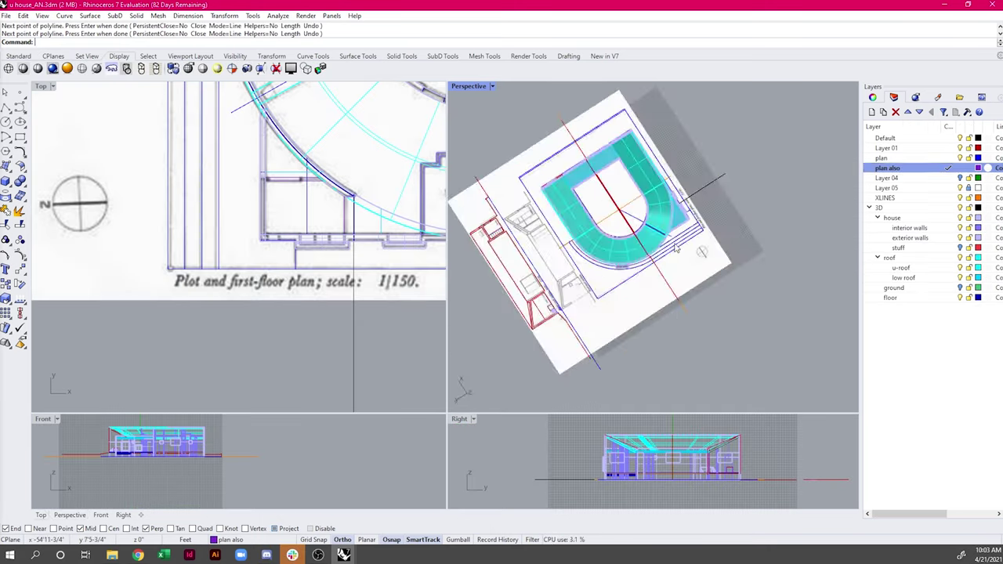
{"action": "left_click", "coordinate": [894, 288]}
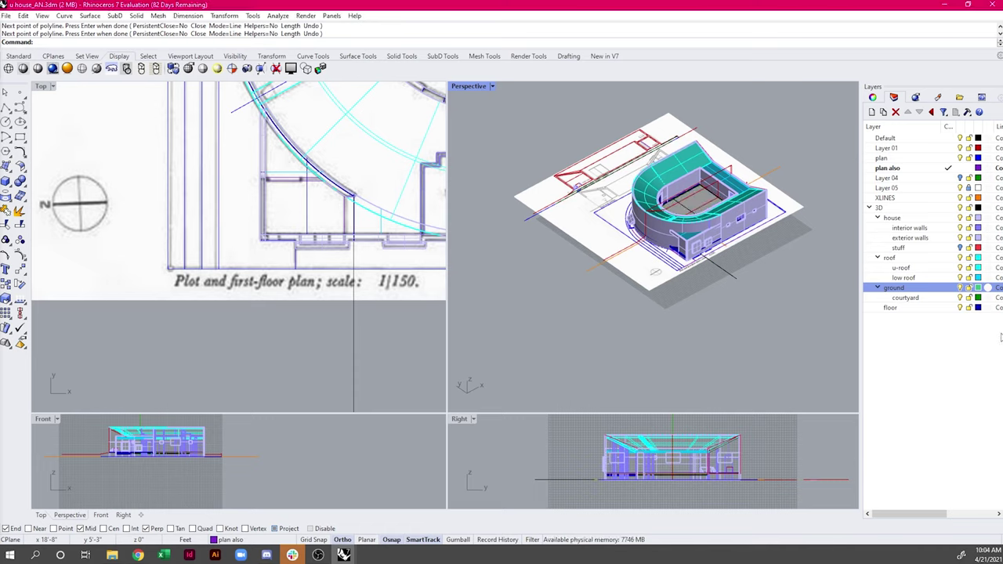
{"action": "left_click", "coordinate": [909, 297]}
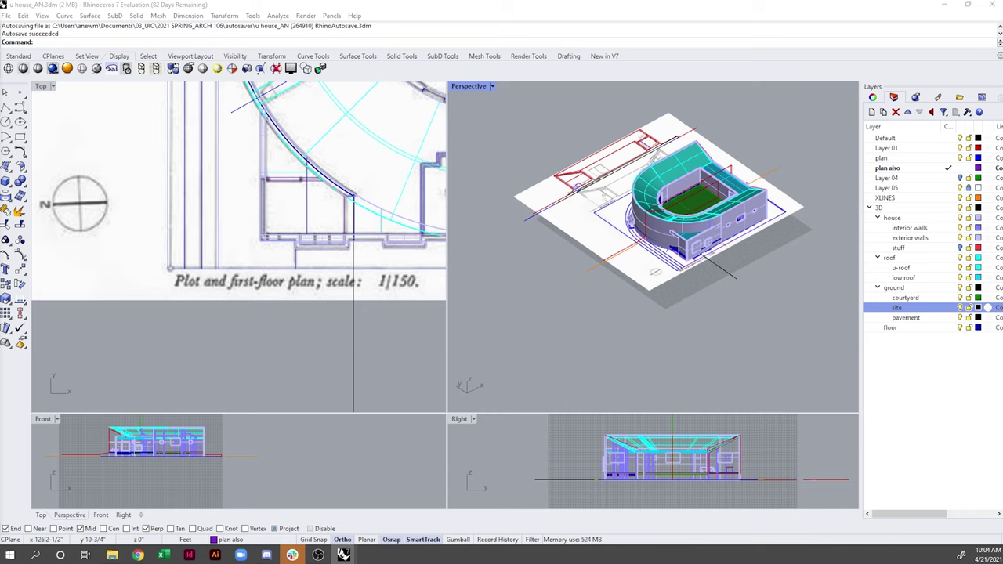
{"action": "scroll", "coordinate": [627, 259], "scroll_direction": "up", "scroll_amount": 5}
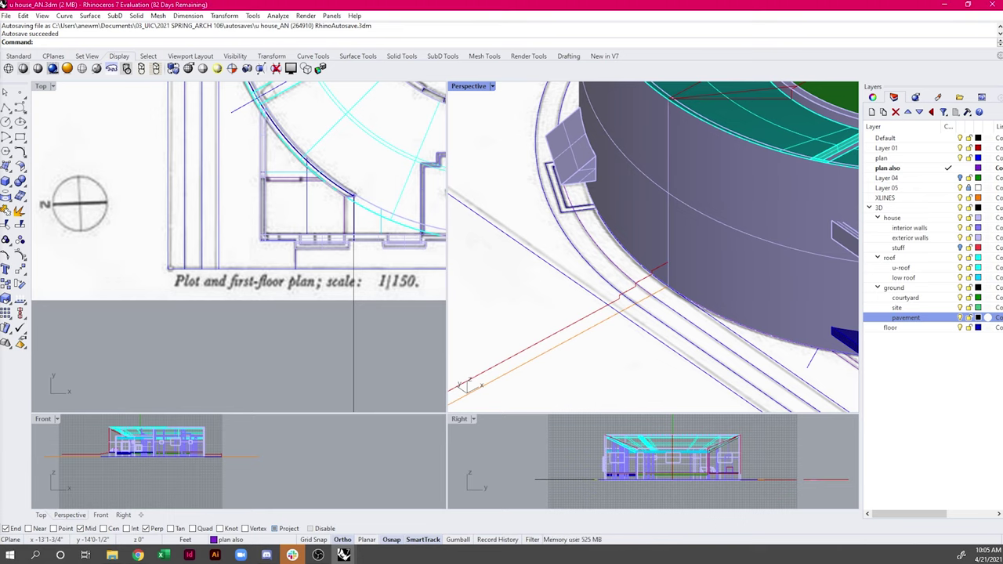
- Move two pavement pieces at the building base down to their lower positions
{"action": "scroll", "coordinate": [784, 329], "scroll_direction": "down", "scroll_amount": 3}
{"action": "left_click", "coordinate": [803, 296]}
{"action": "left_click", "coordinate": [822, 336]}
{"action": "scroll", "coordinate": [822, 345], "scroll_direction": "down", "scroll_amount": 2}
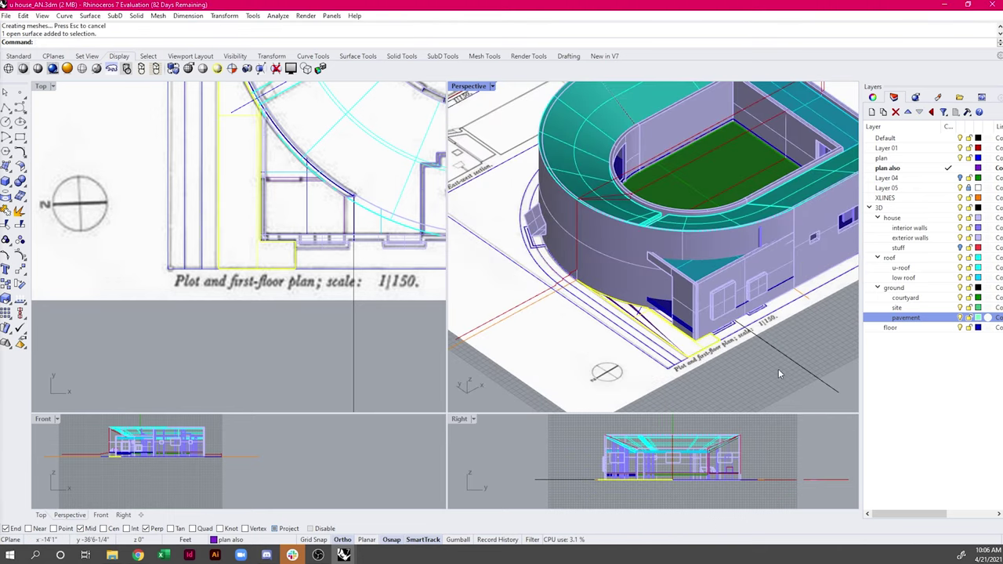
{"action": "scroll", "coordinate": [269, 471], "scroll_direction": "up", "scroll_amount": 5}
{"action": "left_click", "coordinate": [299, 468]}
{"action": "scroll", "coordinate": [666, 337], "scroll_direction": "up", "scroll_amount": 5}
{"action": "scroll", "coordinate": [666, 337], "scroll_direction": "down", "scroll_amount": 3}
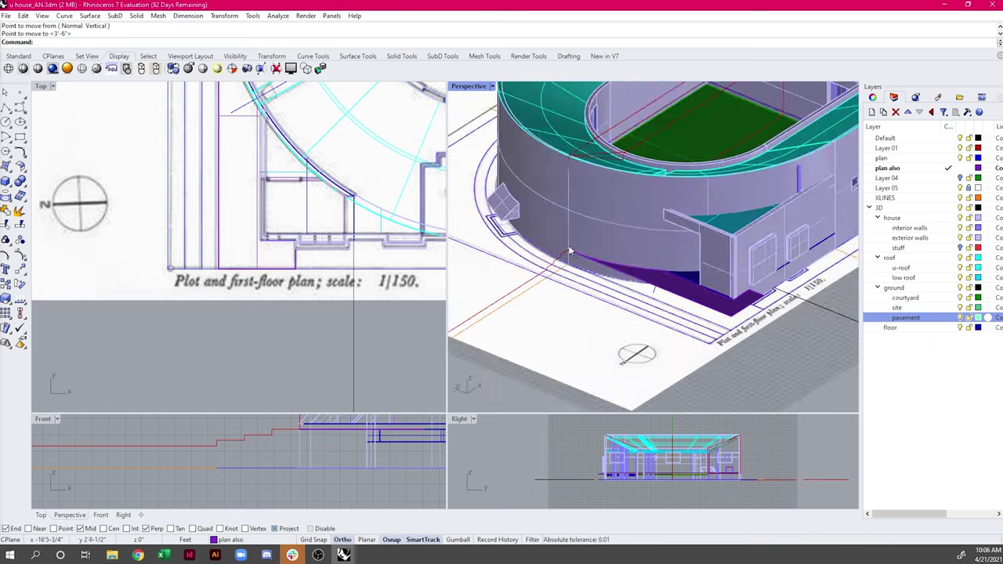
{"action": "scroll", "coordinate": [666, 345], "scroll_direction": "up", "scroll_amount": 3}
{"action": "left_click", "coordinate": [666, 348]}
{"action": "left_click", "coordinate": [672, 355]}
{"action": "left_click", "coordinate": [272, 468]}
- Select the pavement edge curve and start moving it with M
{"action": "scroll", "coordinate": [517, 282], "scroll_direction": "down", "scroll_amount": 2}
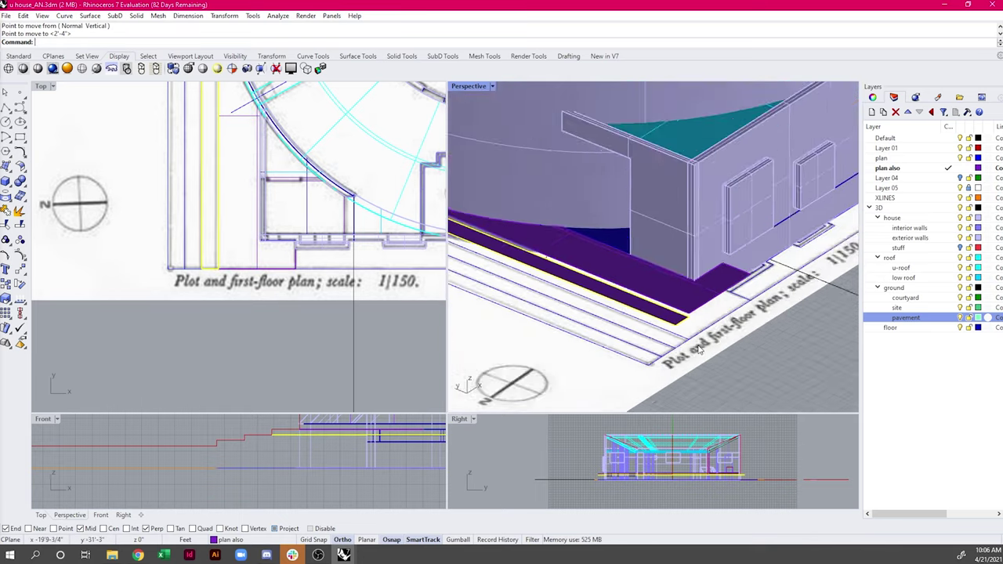
{"action": "scroll", "coordinate": [525, 266], "scroll_direction": "up", "scroll_amount": 3}
{"action": "scroll", "coordinate": [510, 290], "scroll_direction": "down", "scroll_amount": 5}
{"action": "left_click", "coordinate": [758, 356]}
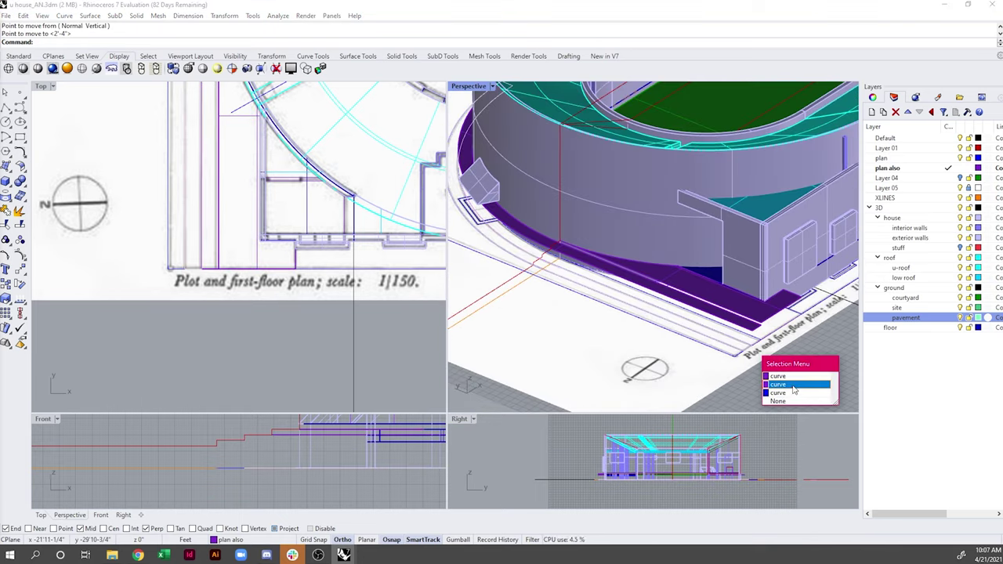
{"action": "left_click", "coordinate": [776, 370]}
{"action": "scroll", "coordinate": [706, 337], "scroll_direction": "up", "scroll_amount": 5}
{"action": "type", "text": "M"}
{"action": "key", "text": "Return"}
{"action": "left_click", "coordinate": [741, 384]}
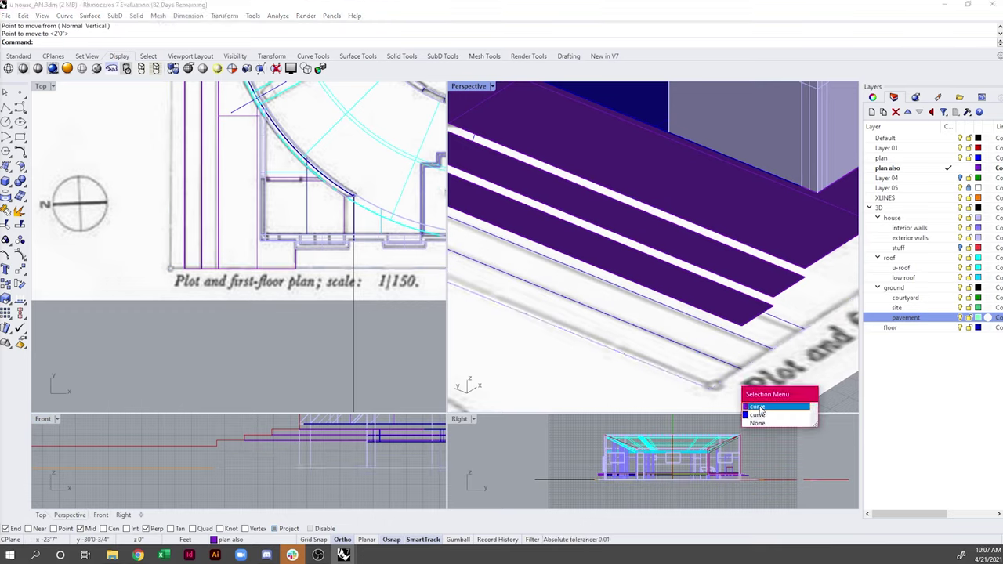